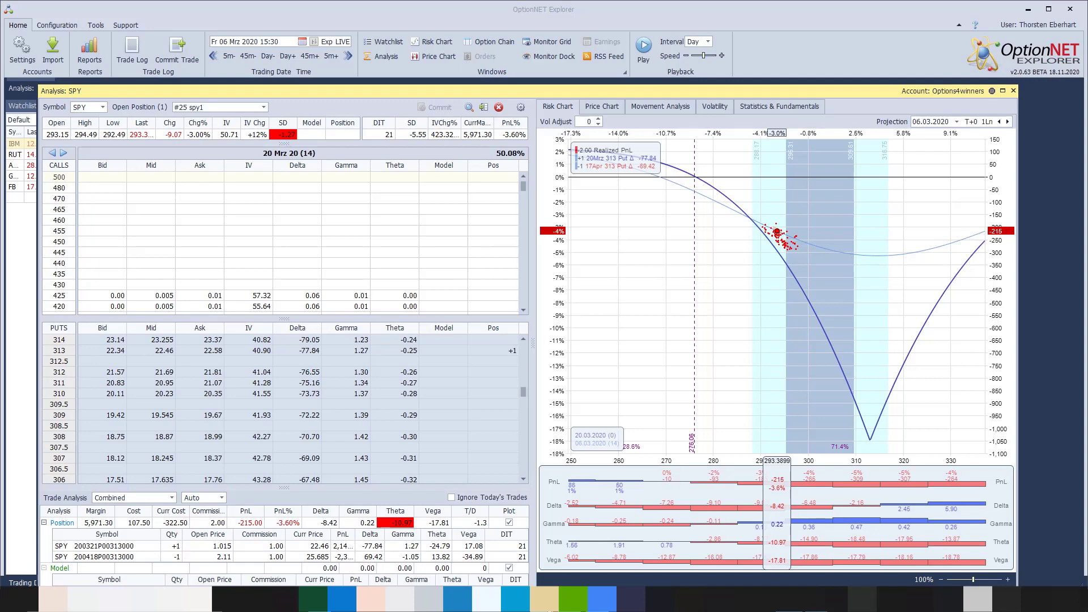
Advance the SPY put spread backtest one trading day at a time to 10 March 2020
key(ctrl+Right)
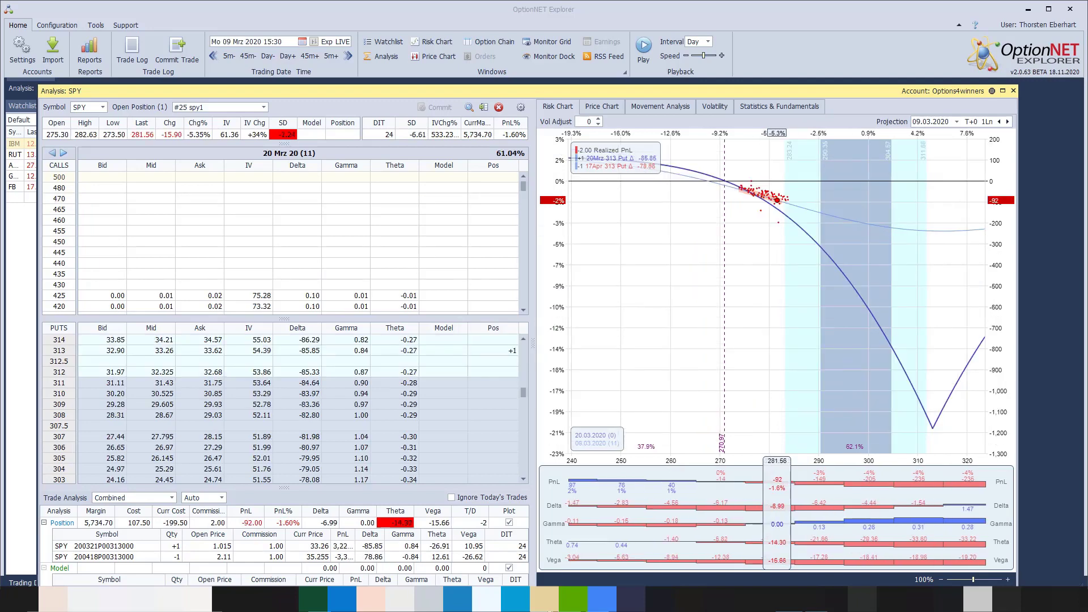
click(287, 56)
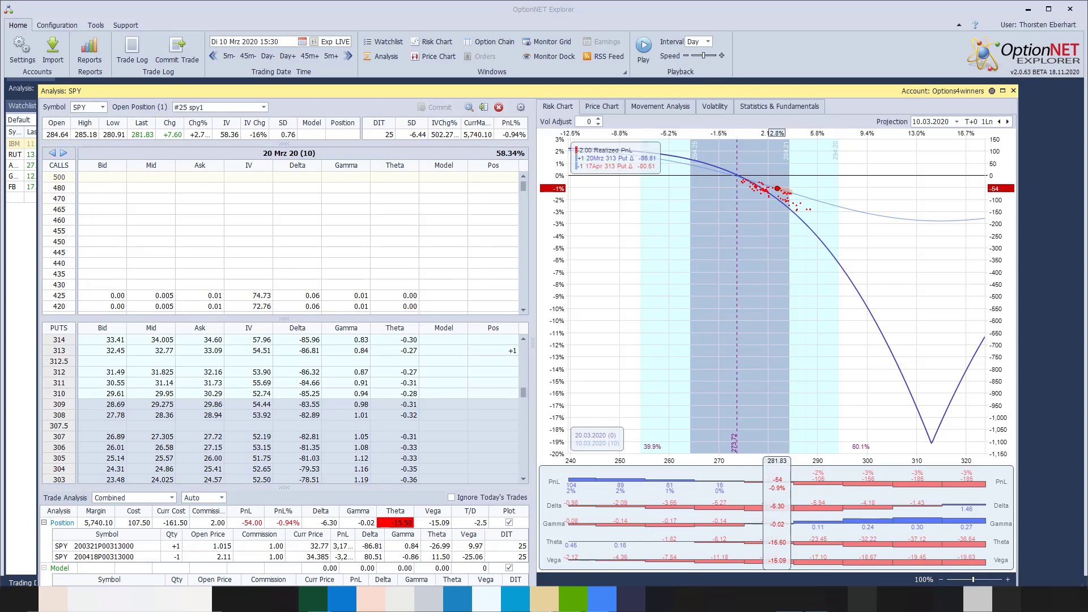
Switch to the Excel strategy comparison and highlight the SP Delta 20, SP Delta 20/ LP Delta 10 and SP Delta 20/LP Stike vom SP cells in turn
key(alt+Tab)
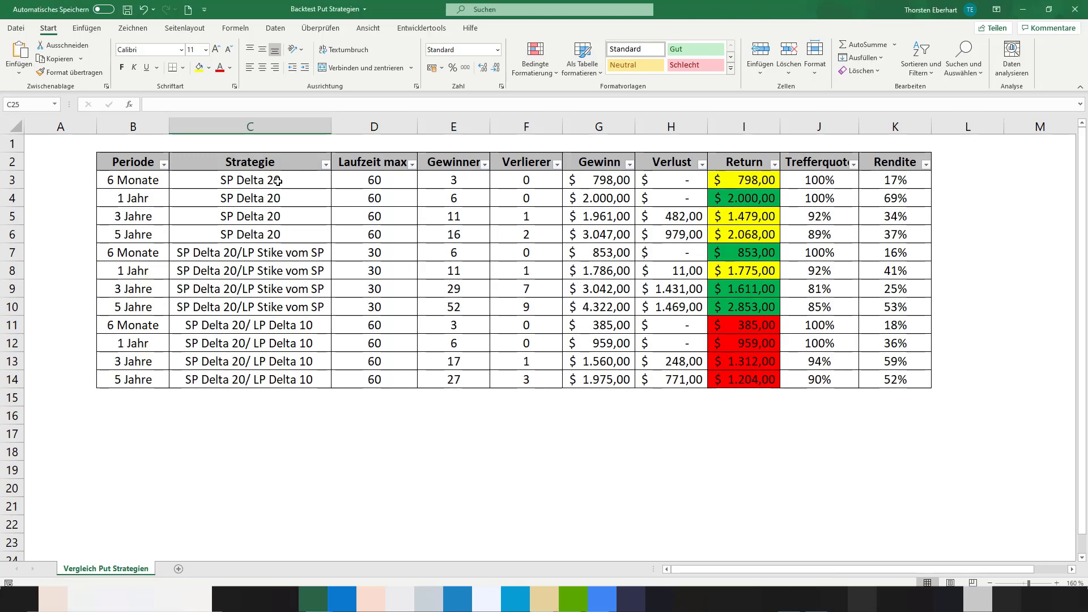
drag(278, 180, 273, 231)
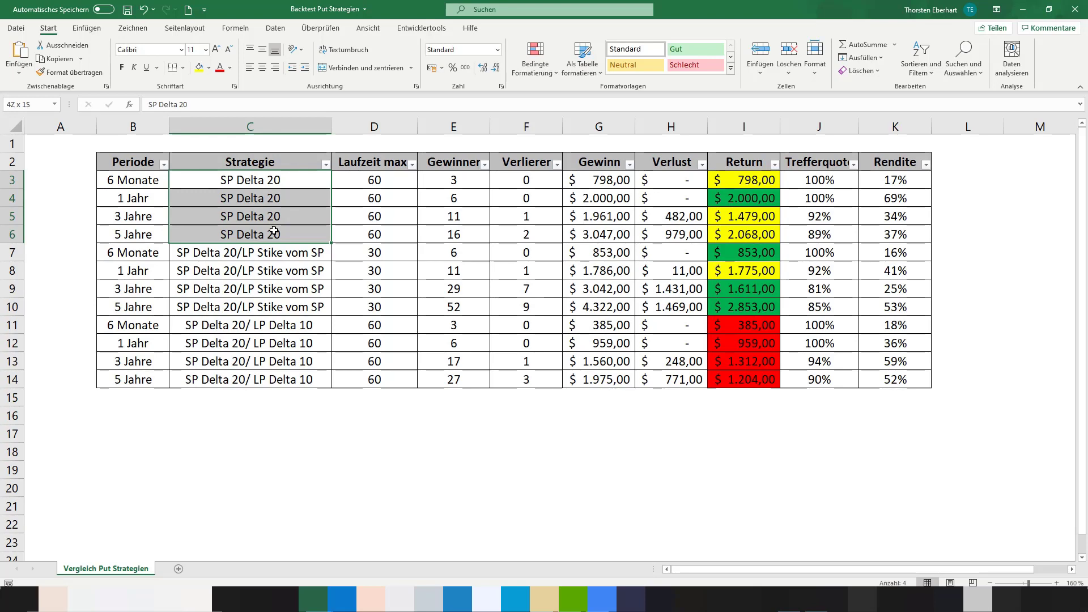
drag(255, 326, 245, 380)
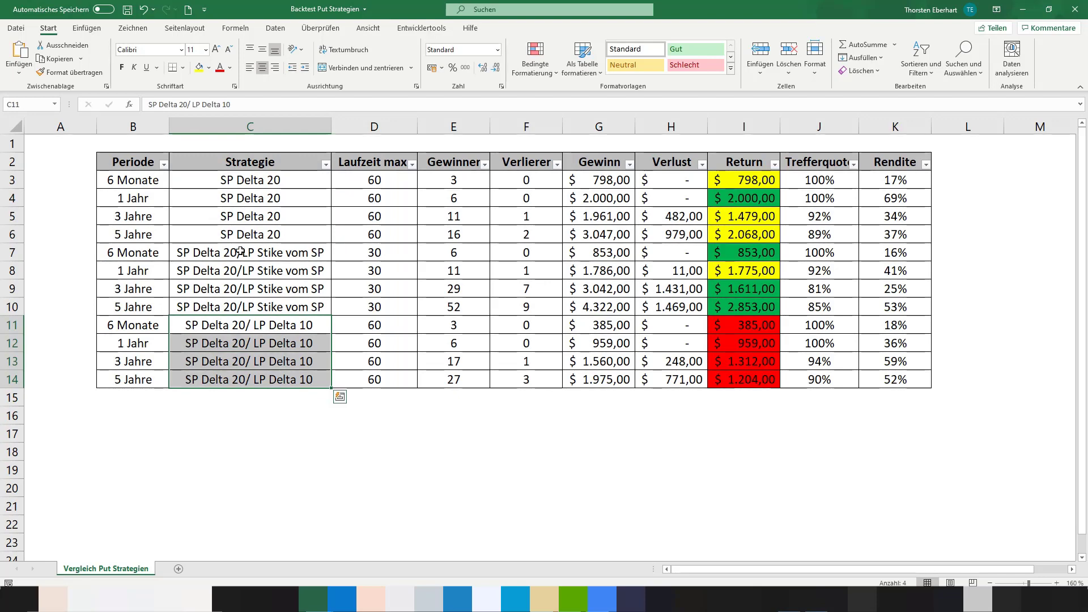
drag(238, 253, 237, 305)
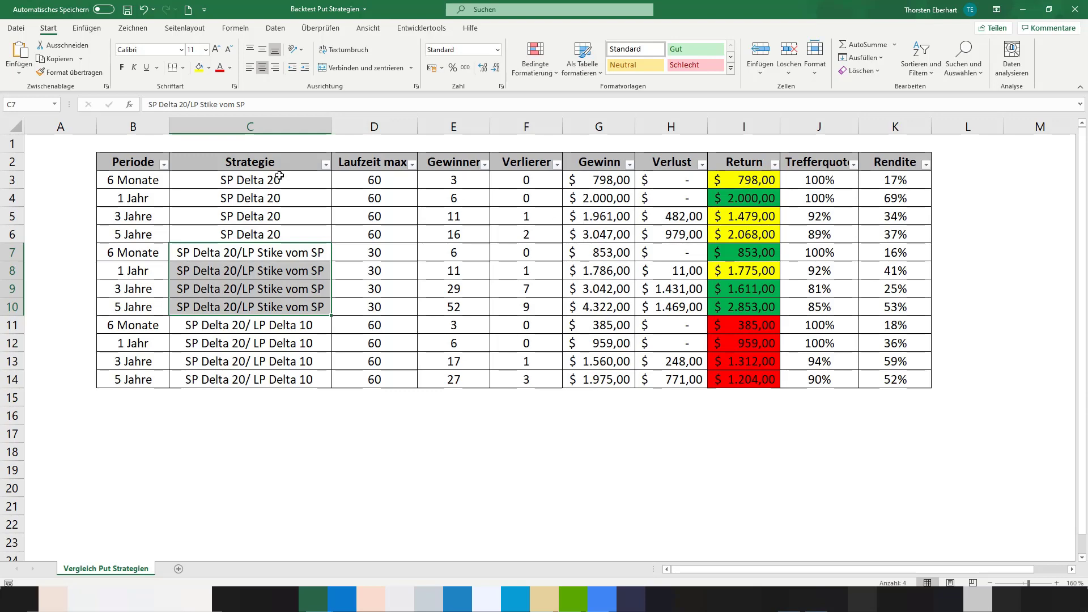
Filter the Periode column to 6 Monate and inspect the Return and Laufzeit of the SP Delta 20/LP Stike vom SP row
click(325, 164)
click(326, 164)
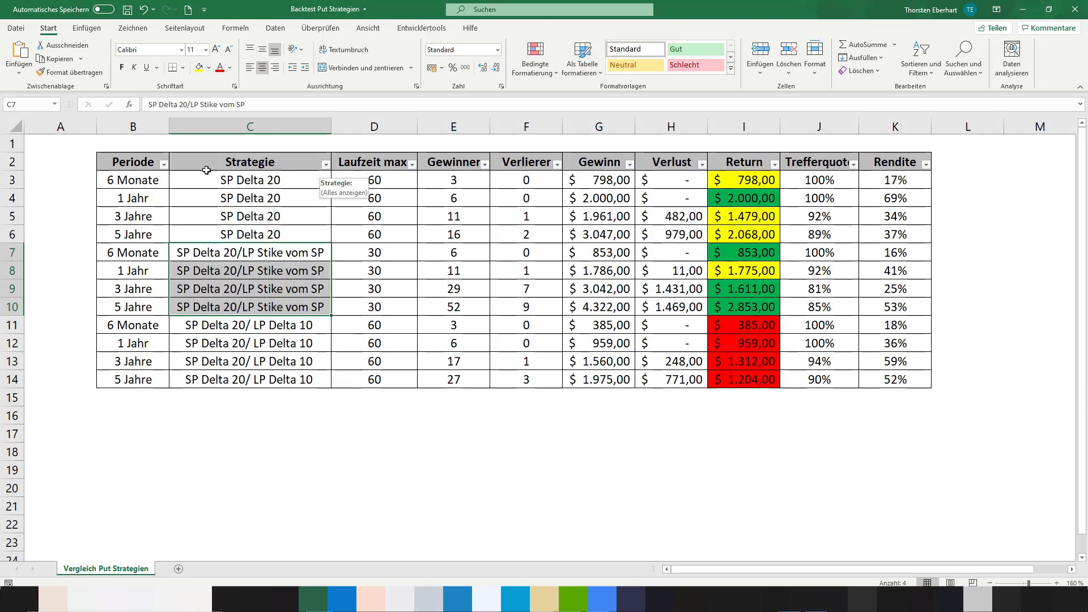
click(164, 164)
click(85, 299)
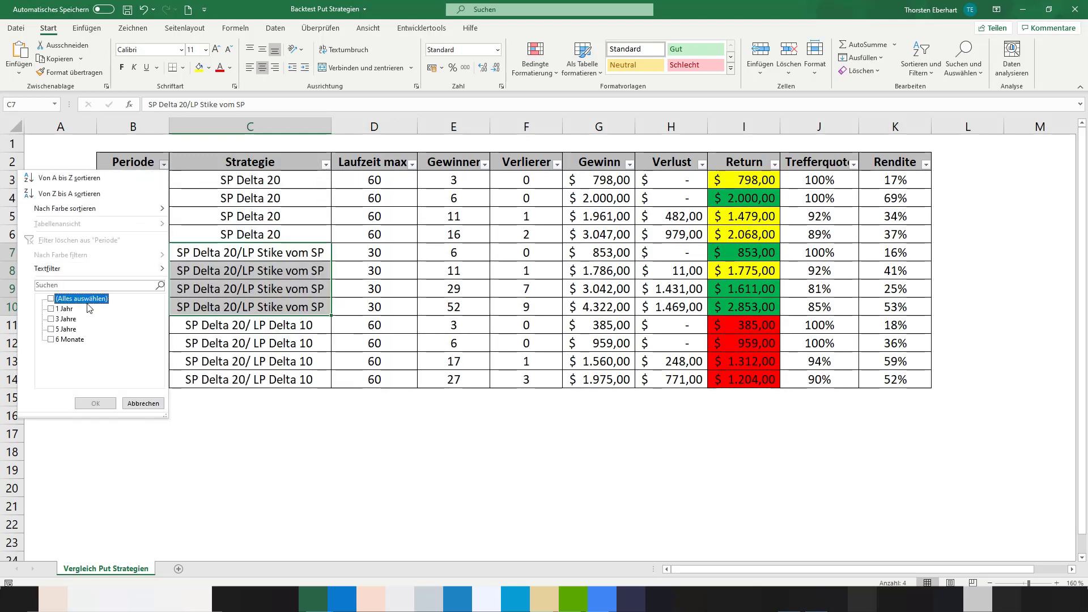
click(73, 340)
click(95, 403)
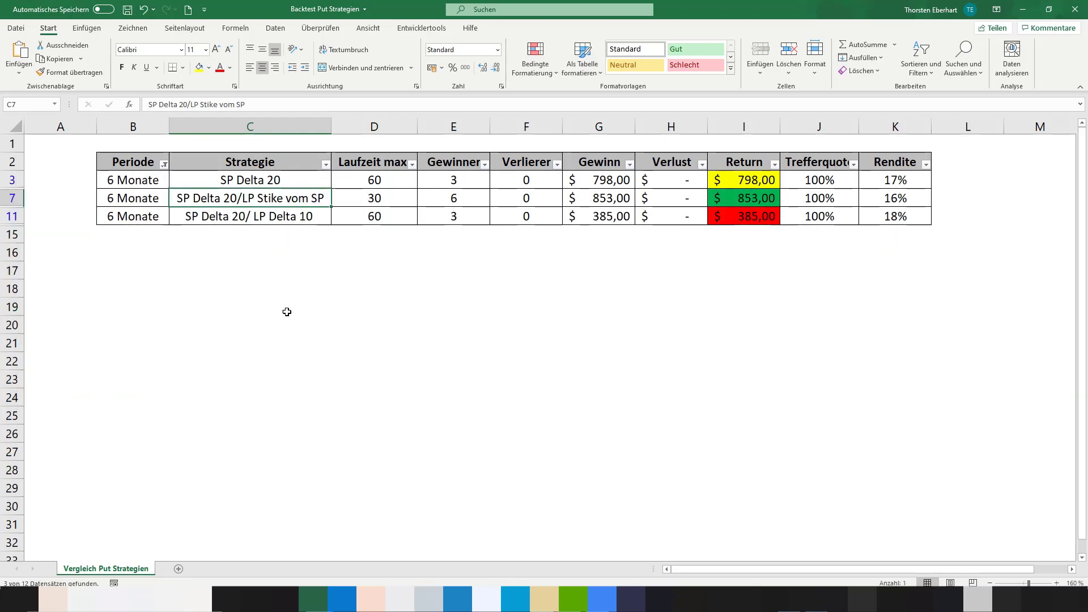
click(768, 198)
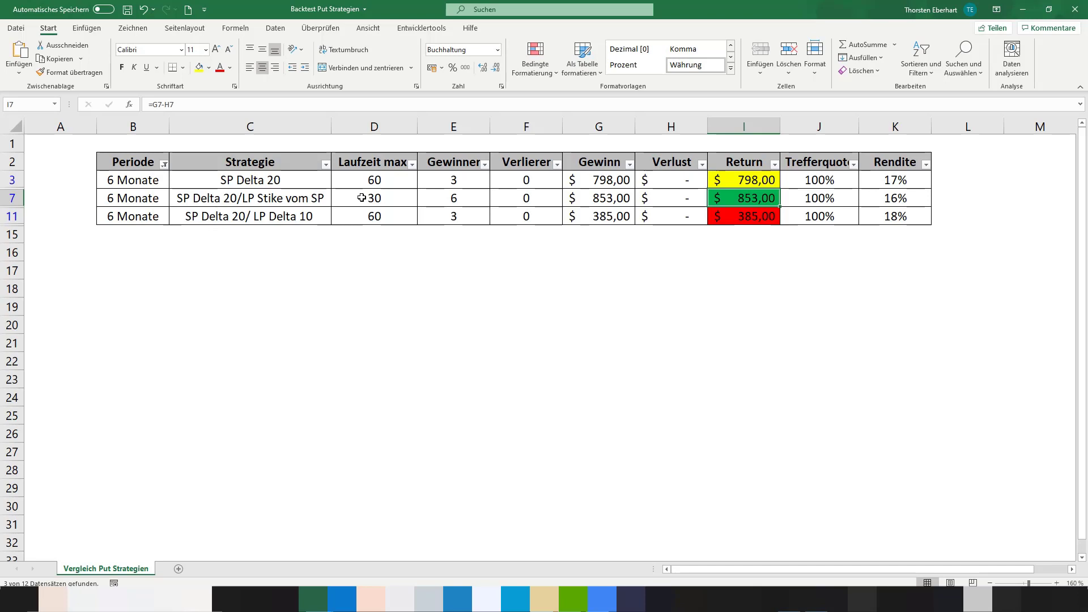
click(388, 200)
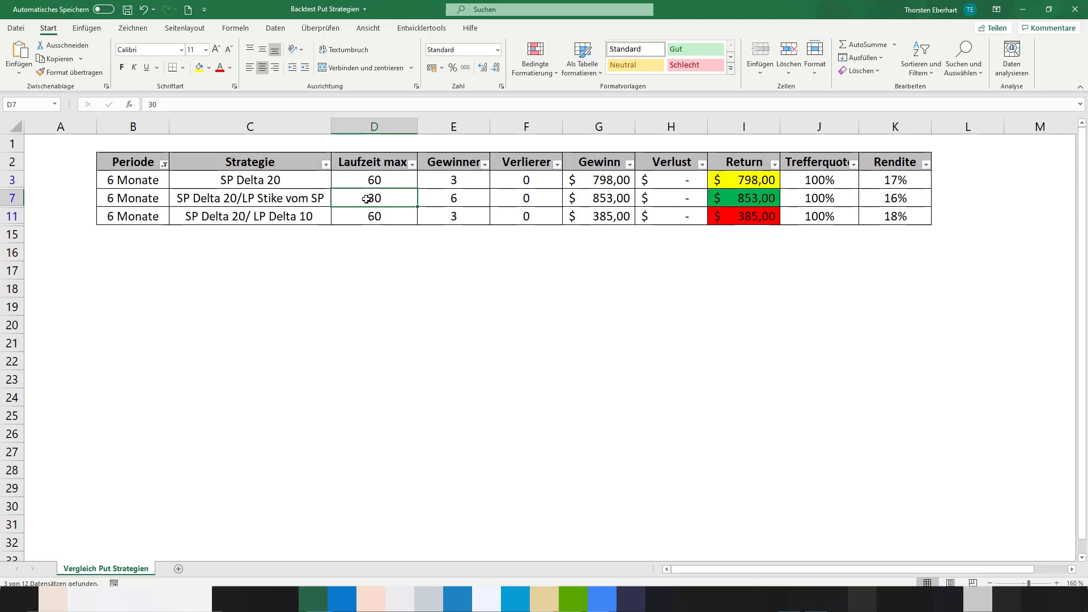
Change the Periode filter to show only the 1 Jahr rows
click(163, 164)
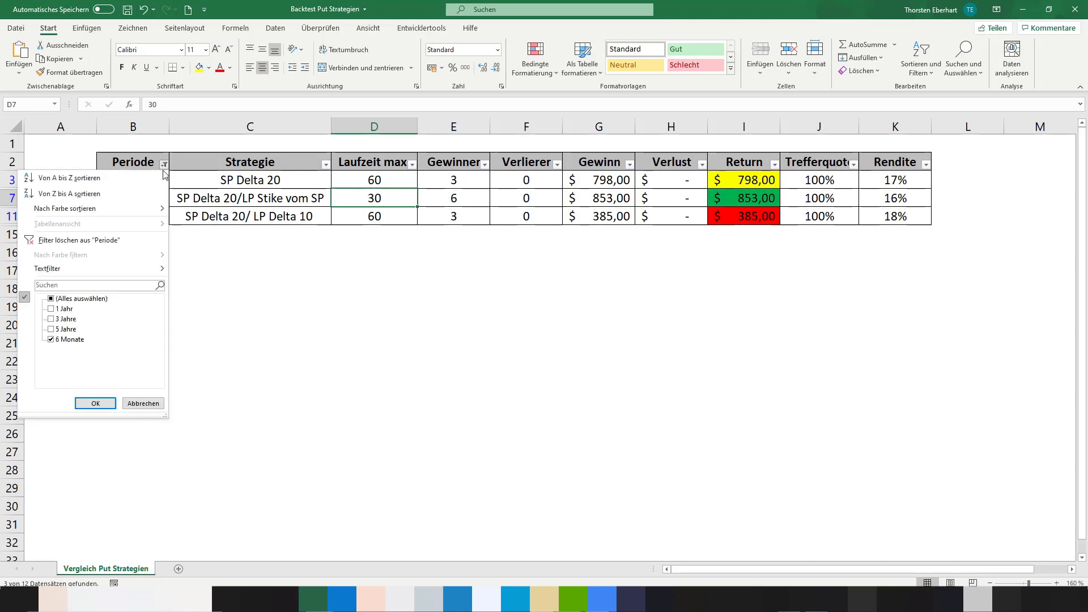
click(68, 298)
click(68, 298)
click(65, 308)
click(95, 403)
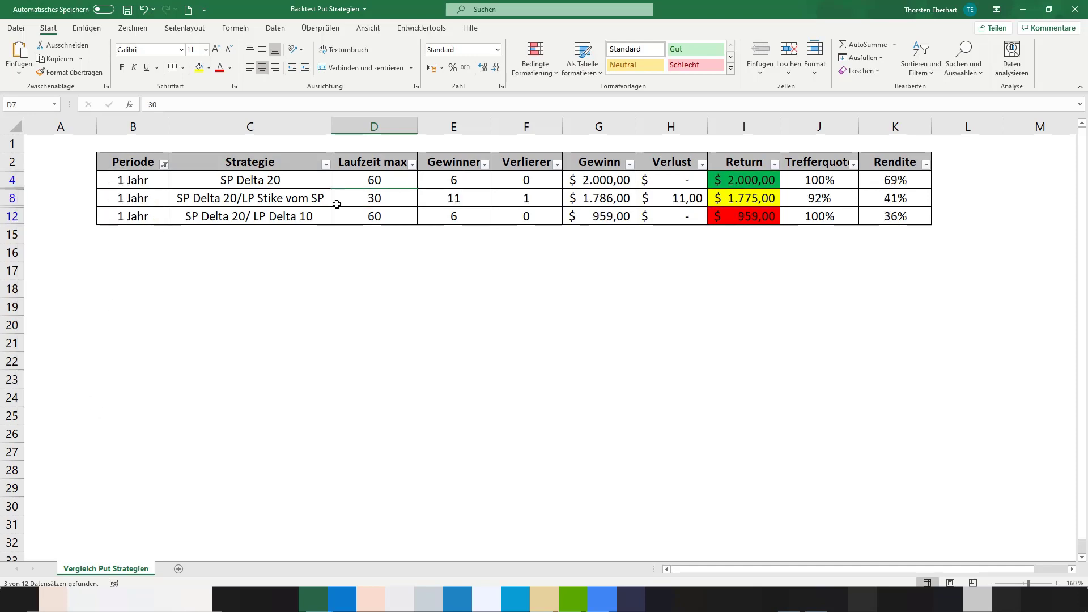
Compare the Return cells of the three strategies for the 1 Jahr period
click(724, 179)
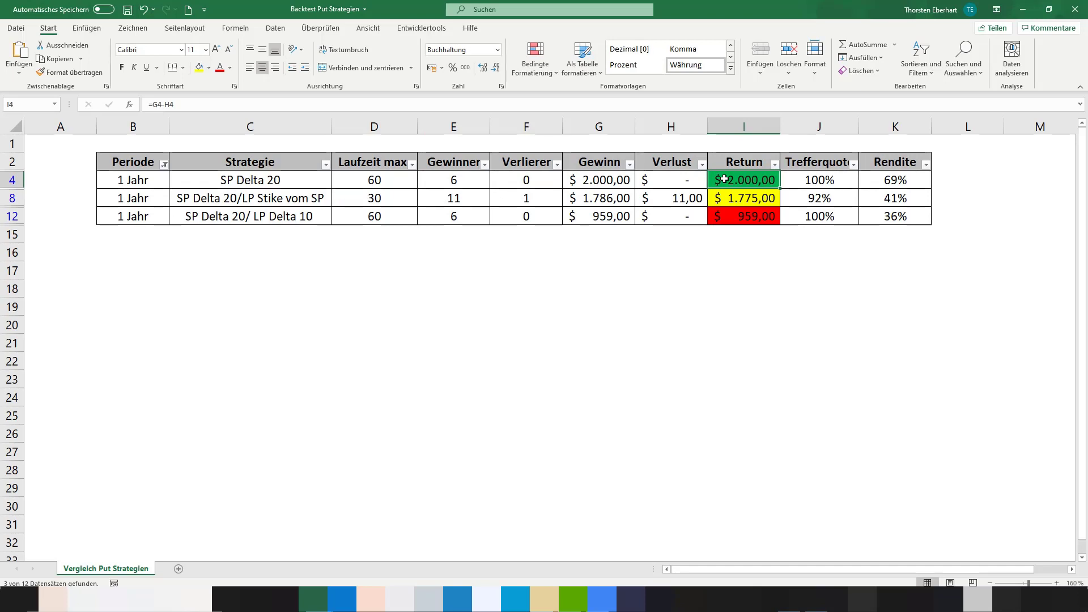
click(748, 195)
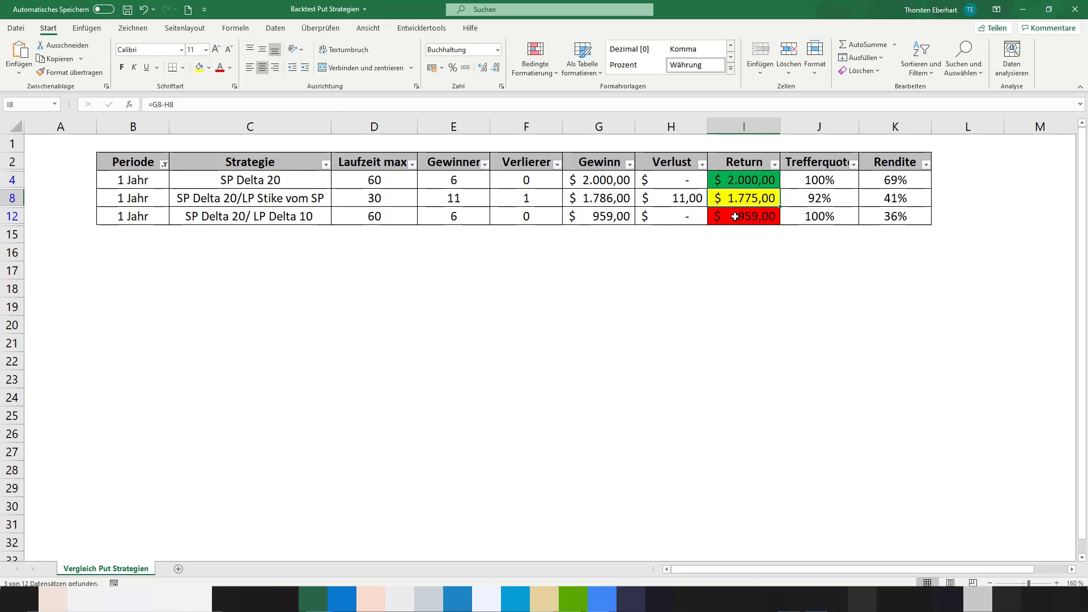
click(745, 215)
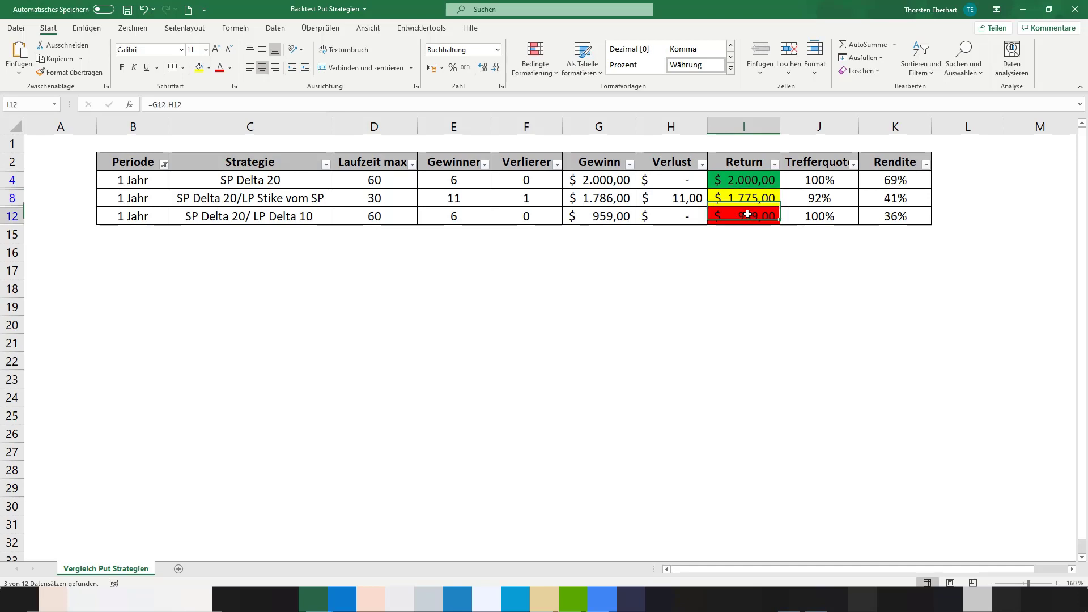
click(745, 199)
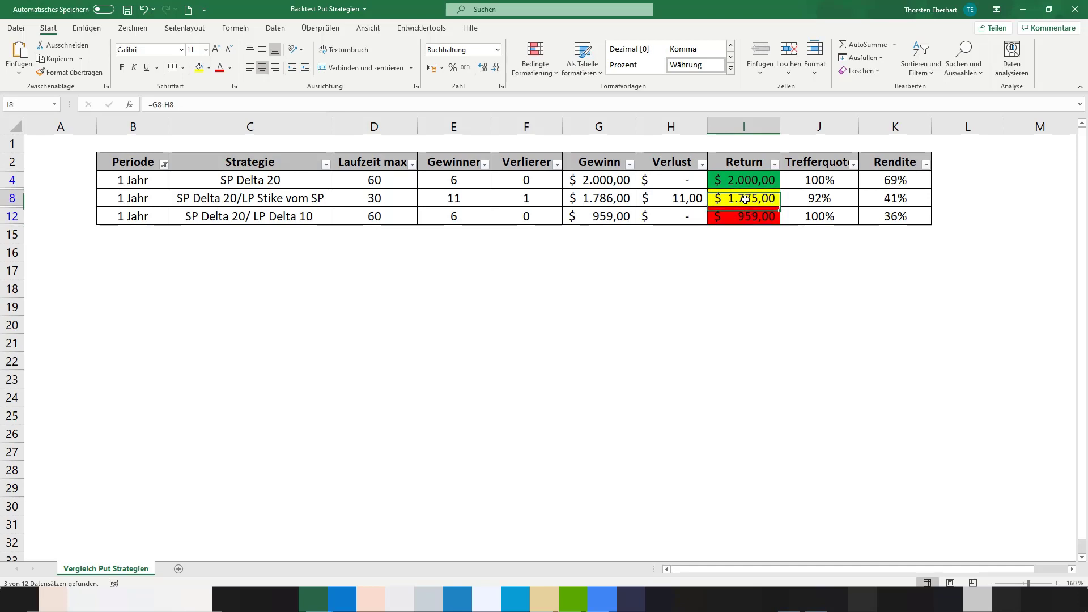
Change the Periode filter to show only the 3 Jahre rows
click(327, 165)
click(328, 168)
click(170, 169)
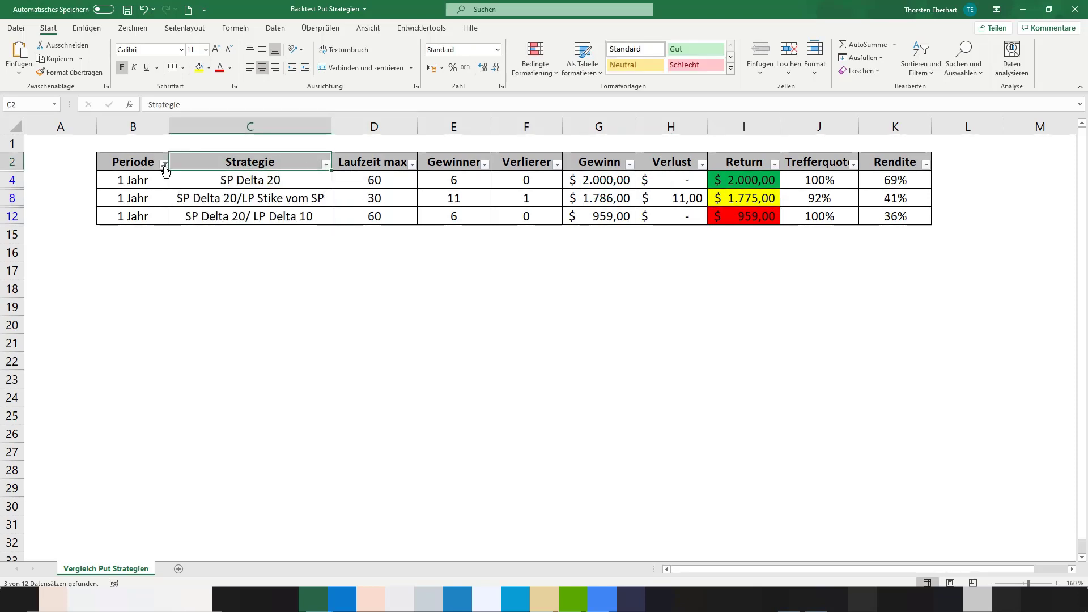
click(164, 165)
click(63, 308)
click(65, 319)
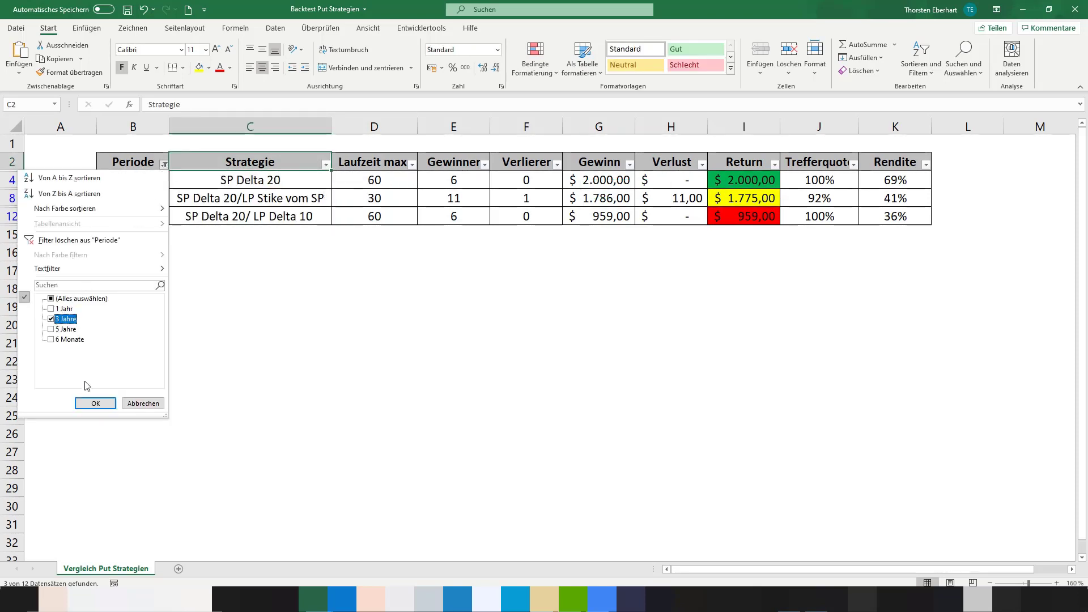
click(96, 404)
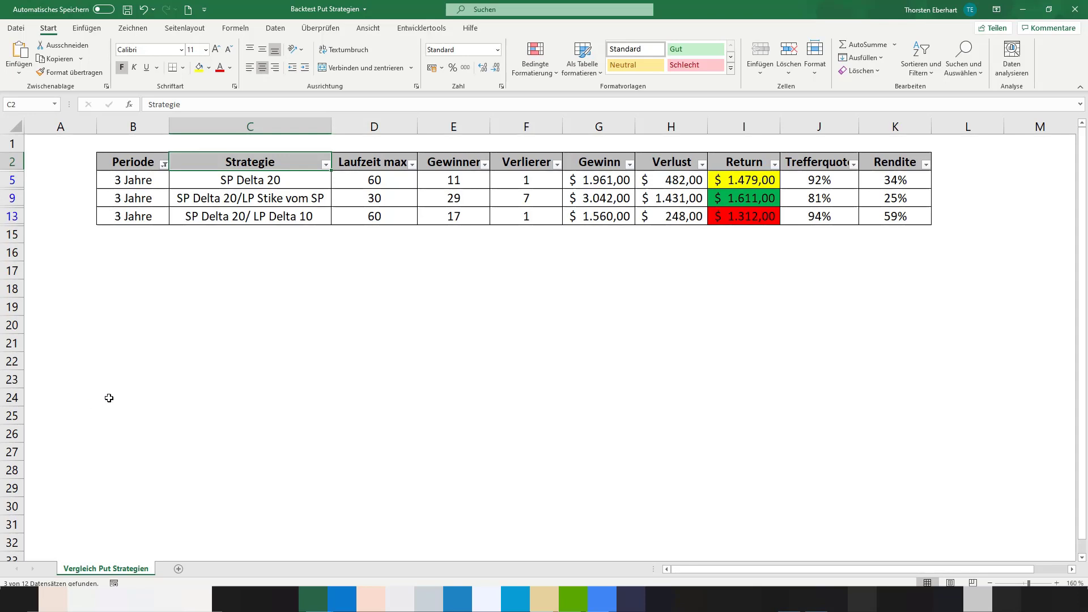
Examine the Return, Gewinner and Trefferquote cells of the SP Delta 20/LP Stike vom SP row for 3 Jahre
click(759, 200)
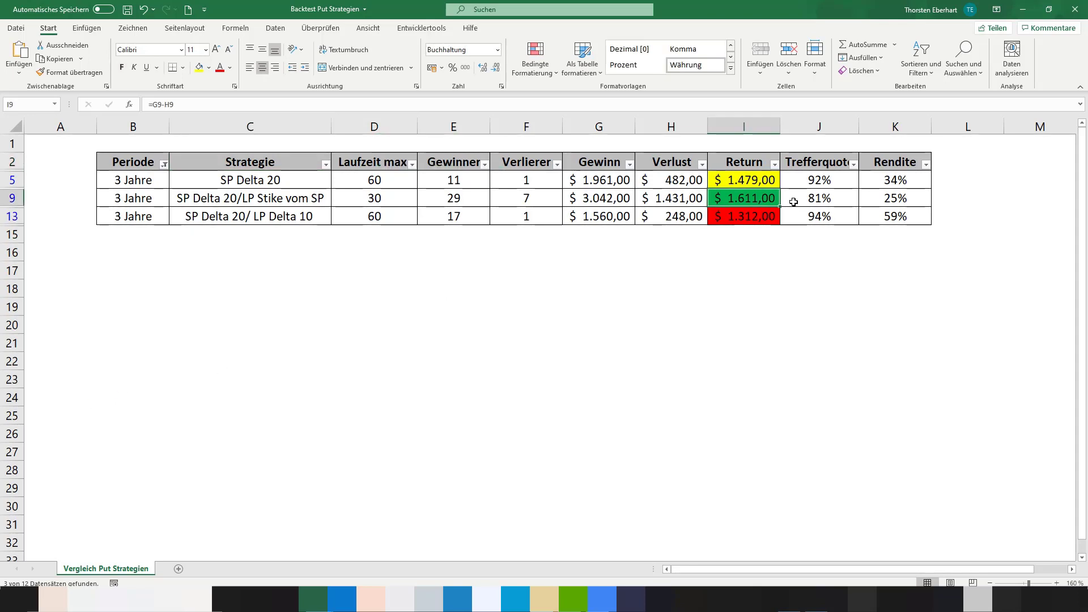
click(468, 200)
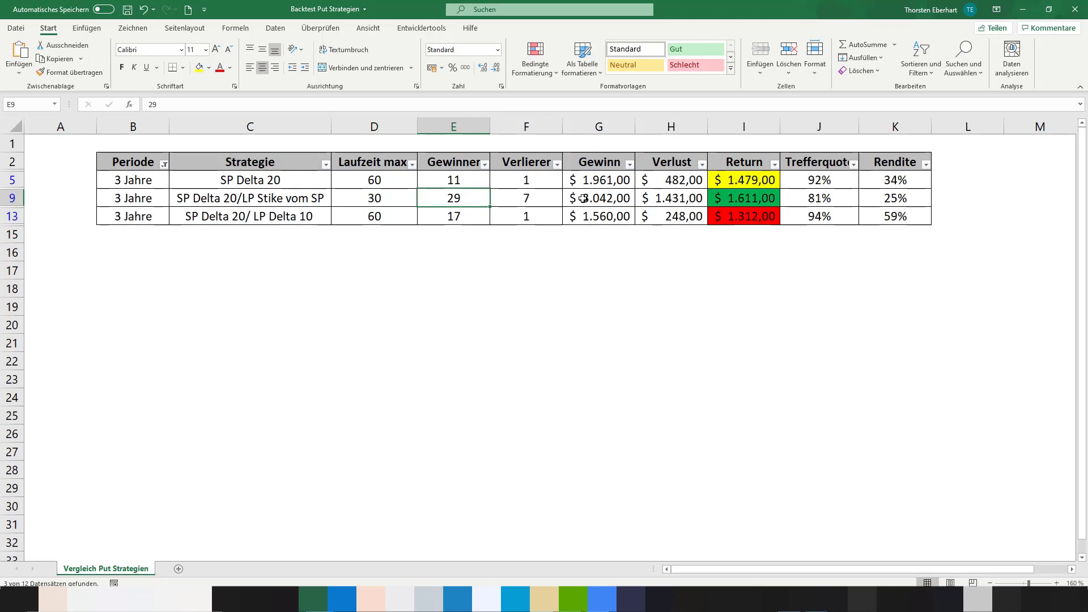
click(794, 199)
click(758, 199)
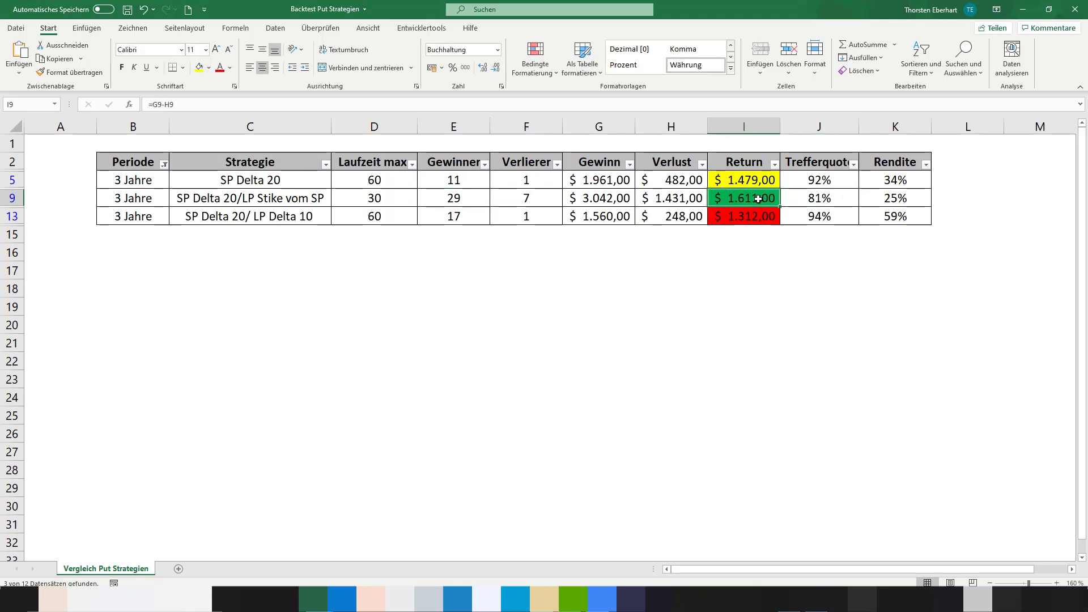
Change the Periode filter to show only the 5 Jahre rows
click(164, 164)
click(70, 299)
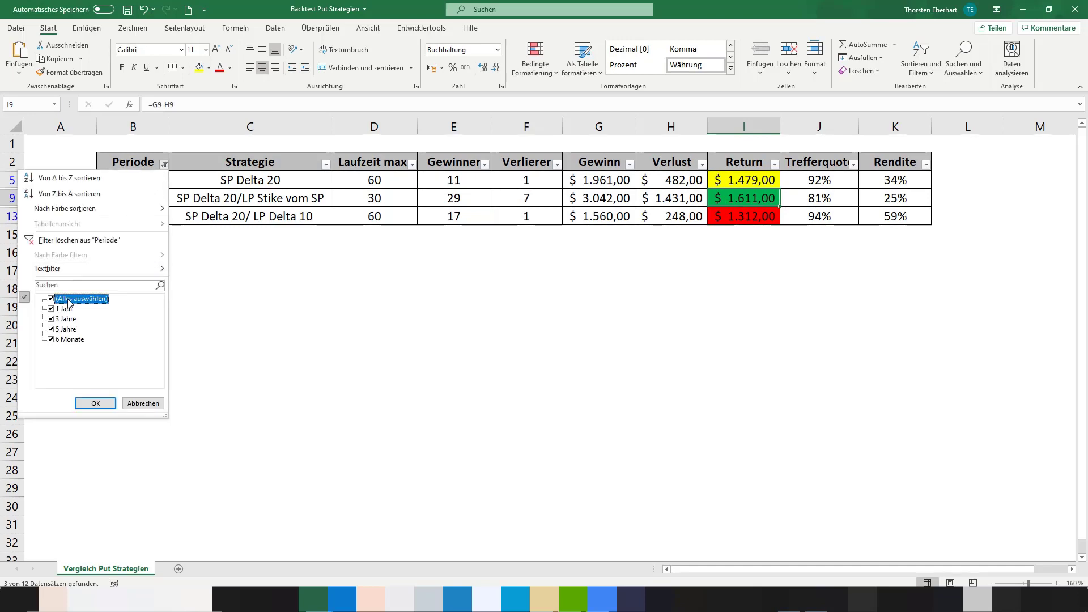
click(70, 298)
click(61, 329)
click(100, 402)
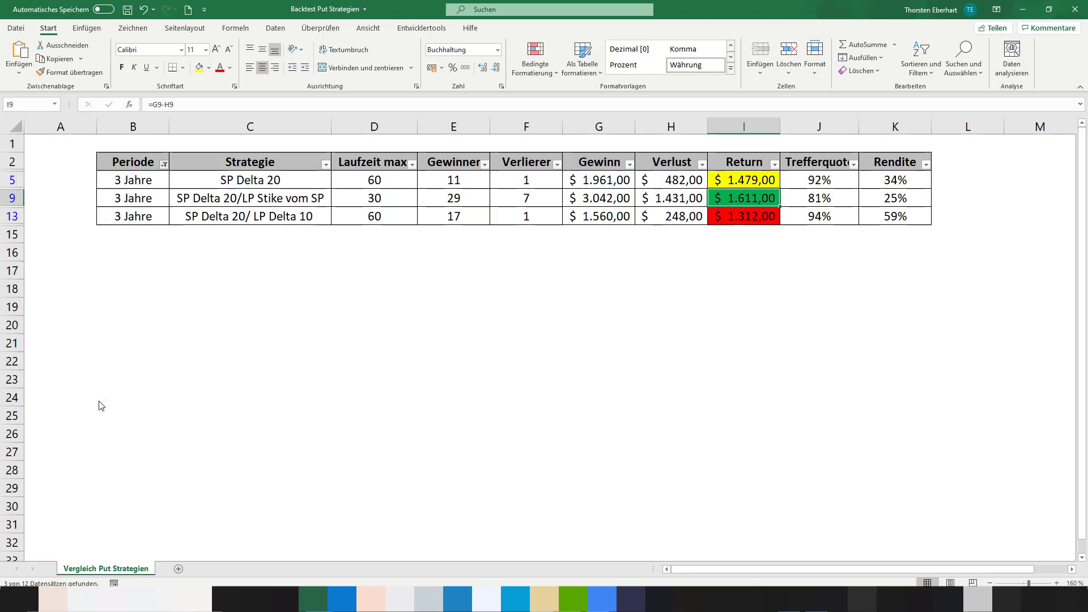
Examine the Return and Trefferquote of SP Delta 20/LP Stike vom SP for 5 Jahre and compare its strategy entry with SP Delta 20/ LP Delta 10
click(736, 197)
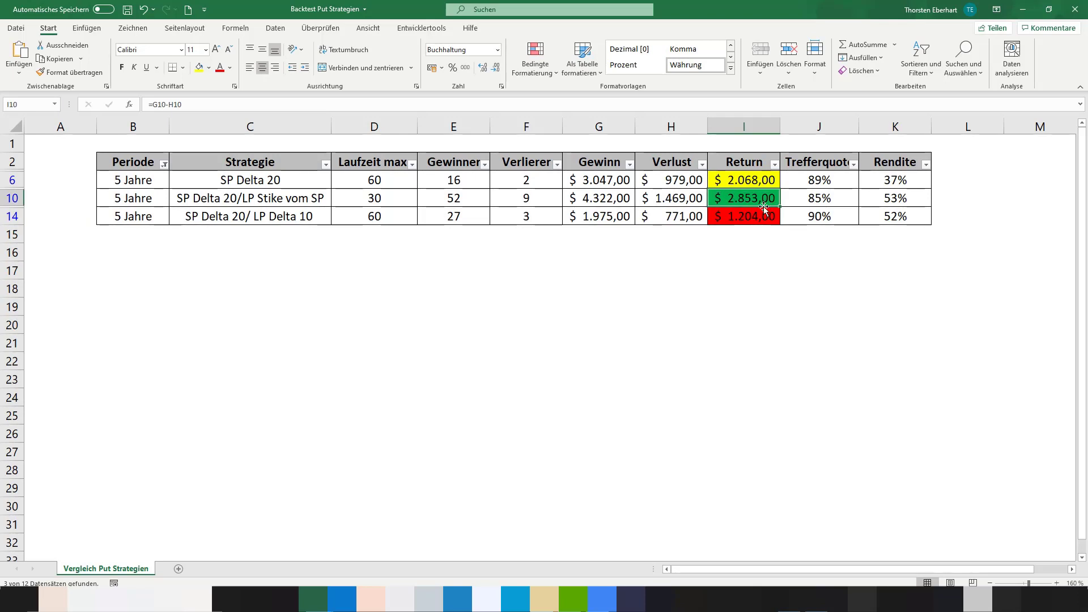
click(846, 198)
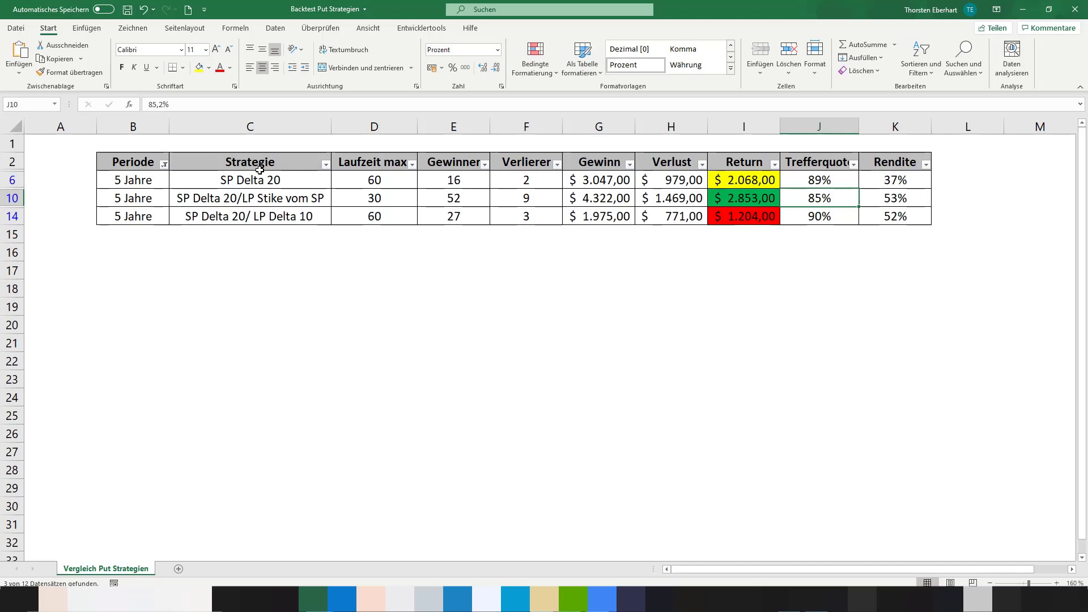
click(265, 199)
click(269, 214)
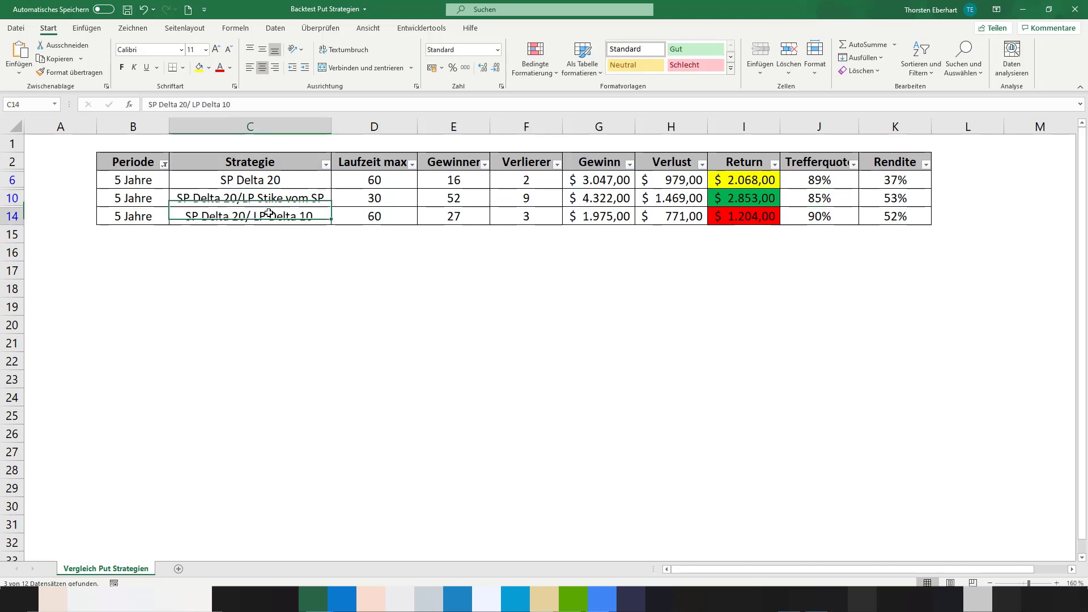
click(271, 200)
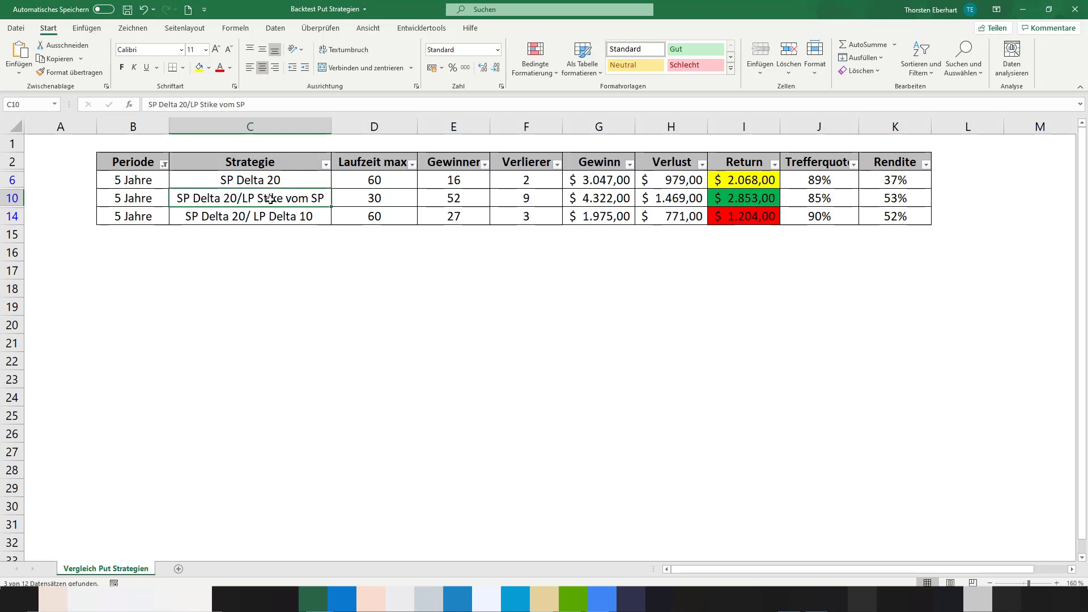
Reset the Periode filter to show all periods
click(163, 164)
click(93, 298)
click(96, 403)
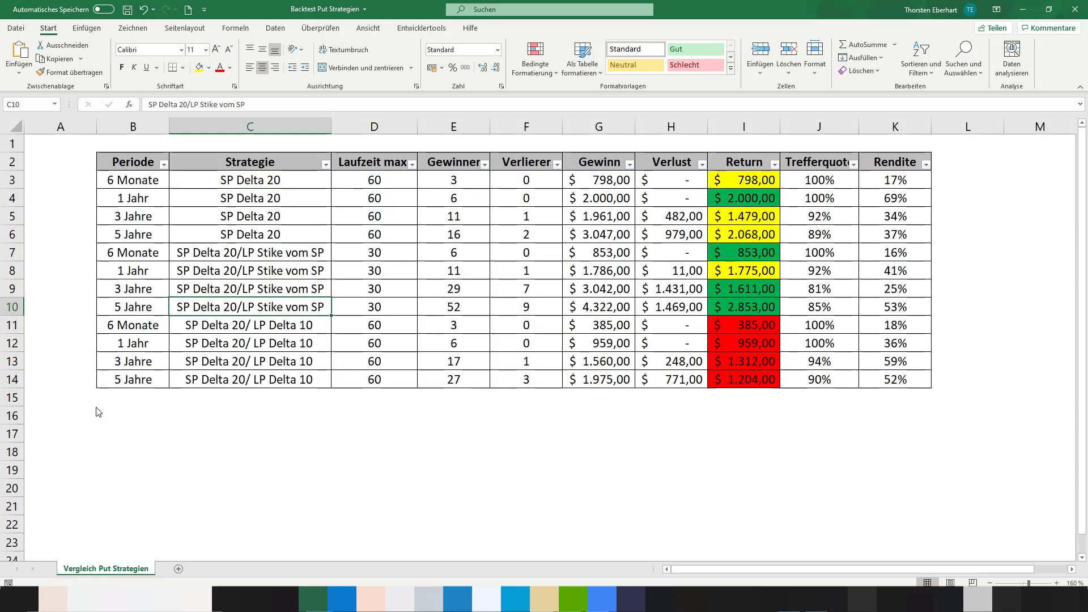